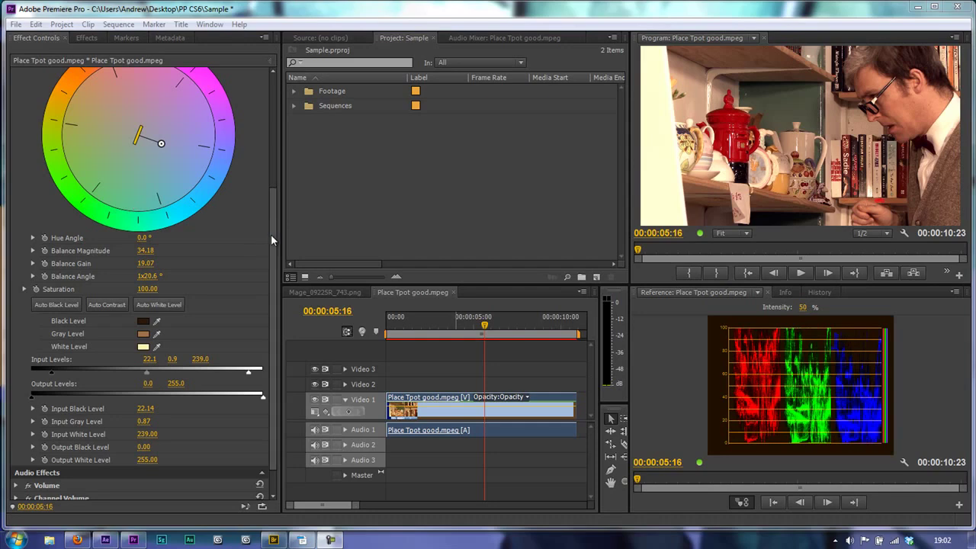
# Review the first Fast Color Corrector's balance settings (Magnitude 34.18, Gain 19.07) in Effect Controls.
pyautogui.moveTo(270, 234)
pyautogui.mouseDown()
pyautogui.moveTo(263, 113)
pyautogui.moveTo(271, 248)
pyautogui.mouseUp()
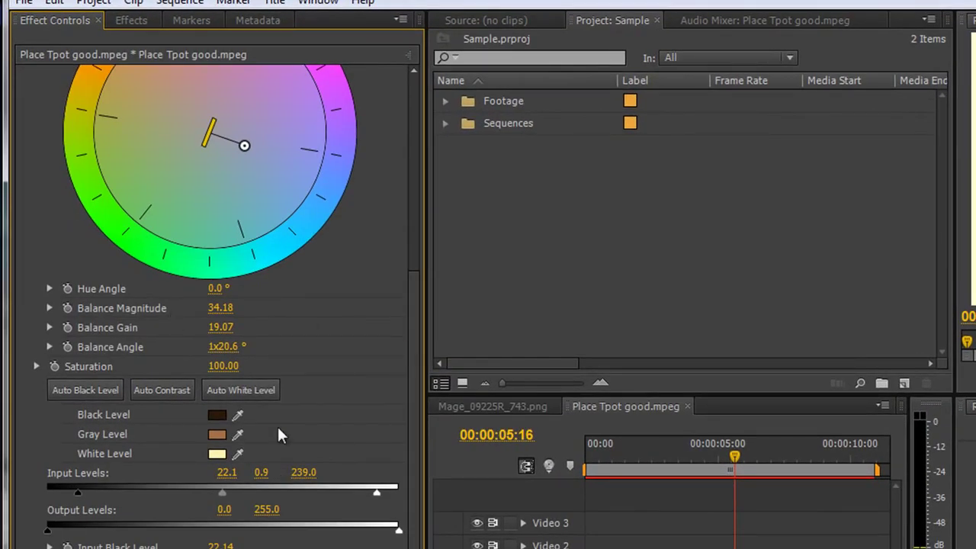
pyautogui.moveTo(413, 429); pyautogui.dragTo(417, 314)
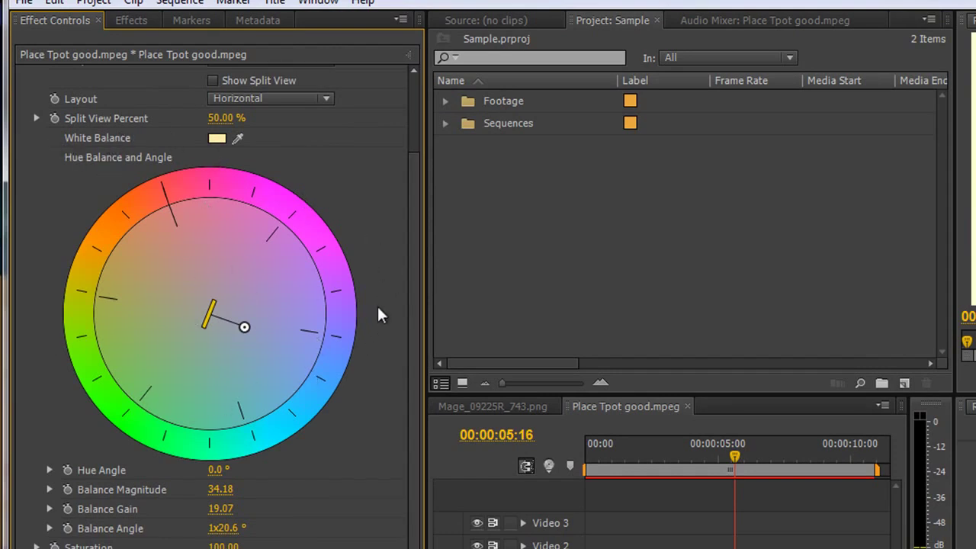
pyautogui.moveTo(412, 304); pyautogui.dragTo(403, 211)
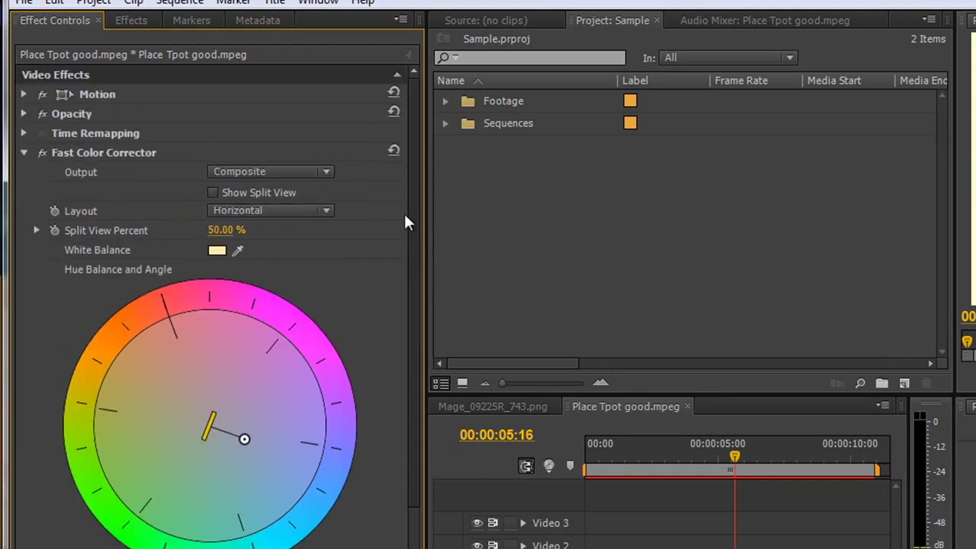
# Collapse the first corrector and apply a second default Fast Color Corrector to Place Tpot good.mpeg.
pyautogui.click(24, 151)
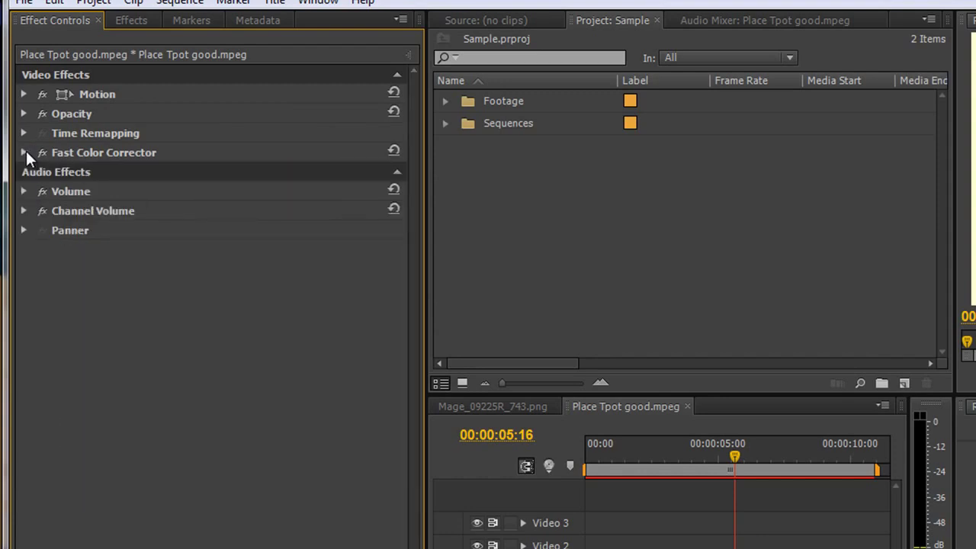
pyautogui.click(131, 22)
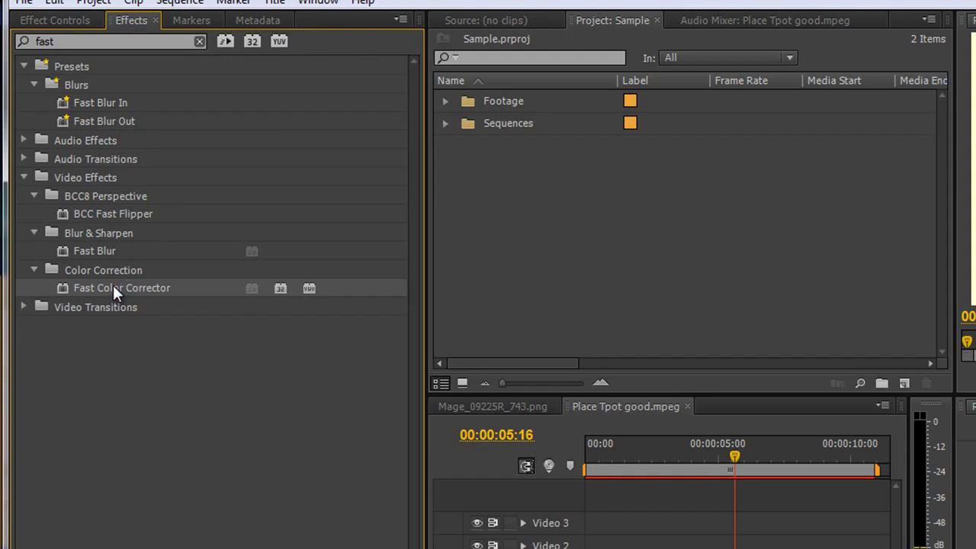
pyautogui.click(64, 19)
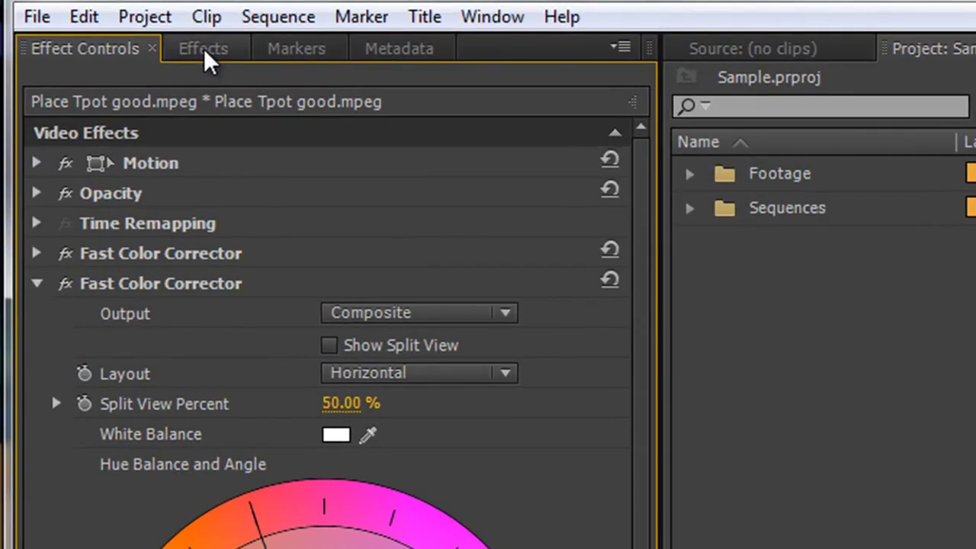
# Search effects for 'four', apply Four-Point Garbage Matte, and collapse the second Fast Color Corrector.
pyautogui.click(203, 48)
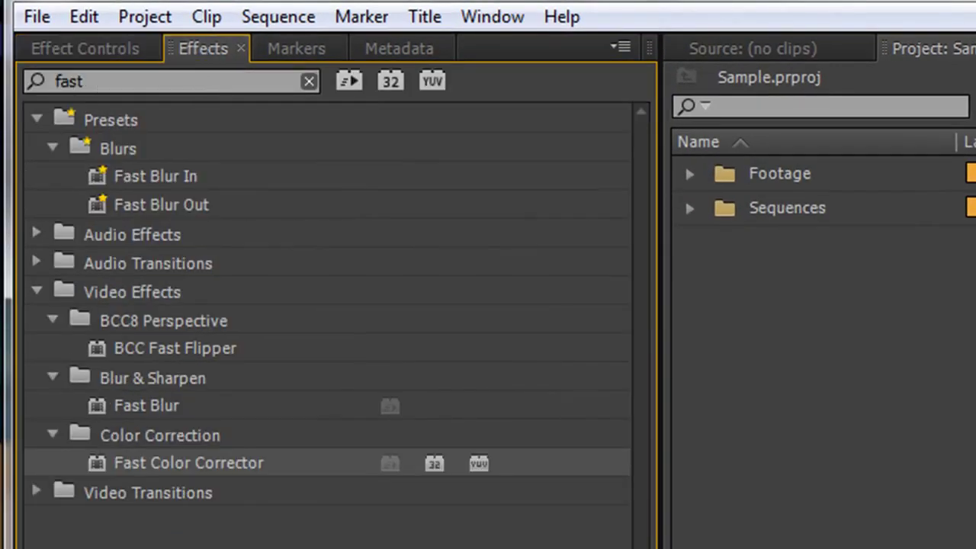
pyautogui.click(308, 82)
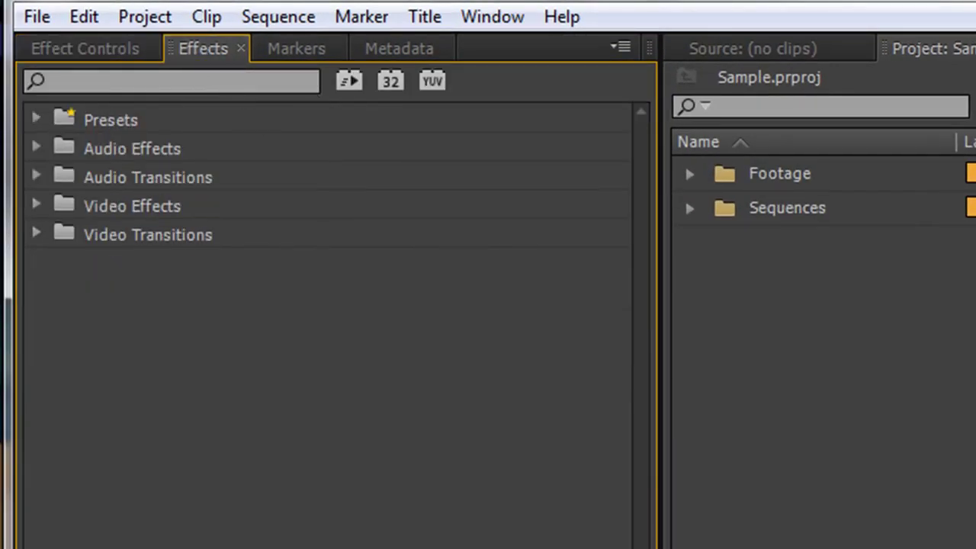
pyautogui.click(109, 81)
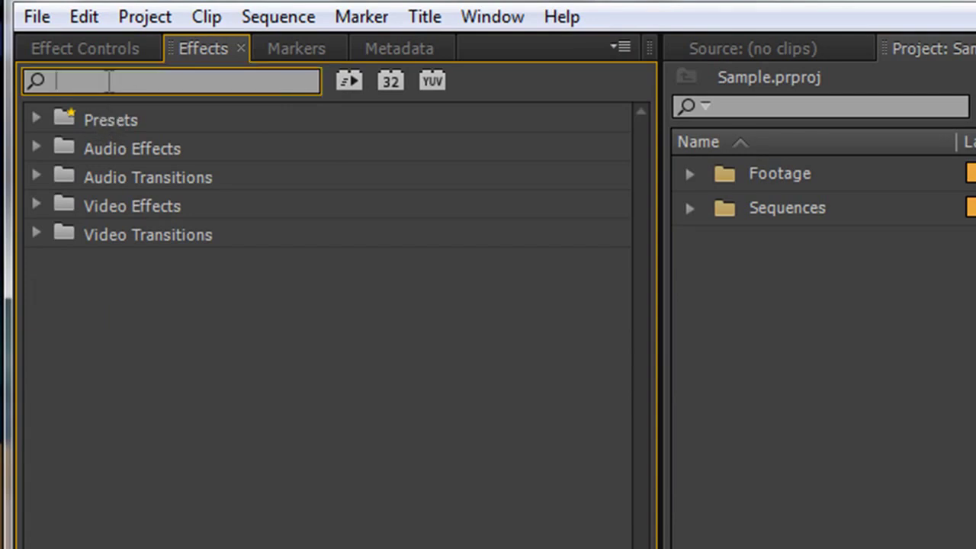
pyautogui.write('foue')
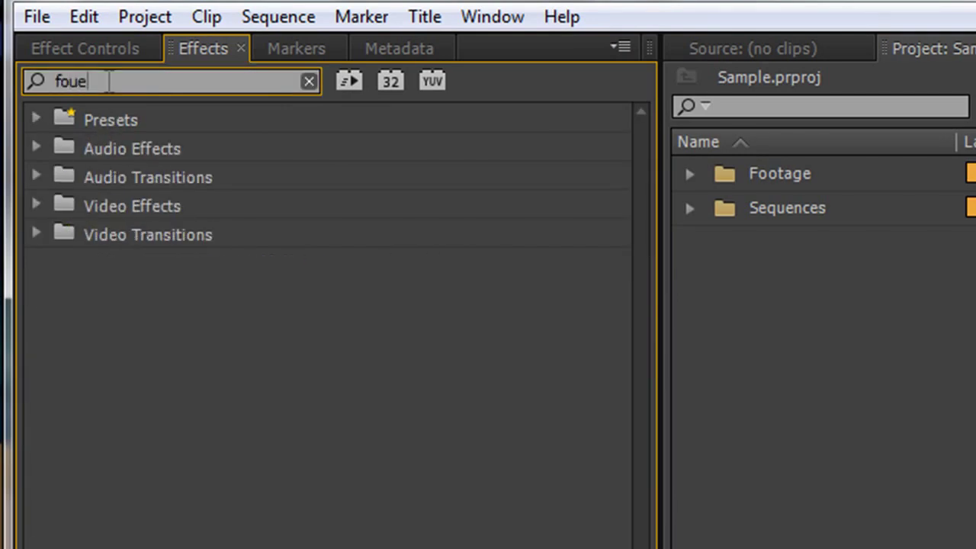
pyautogui.press('BackSpace')
pyautogui.write('r')
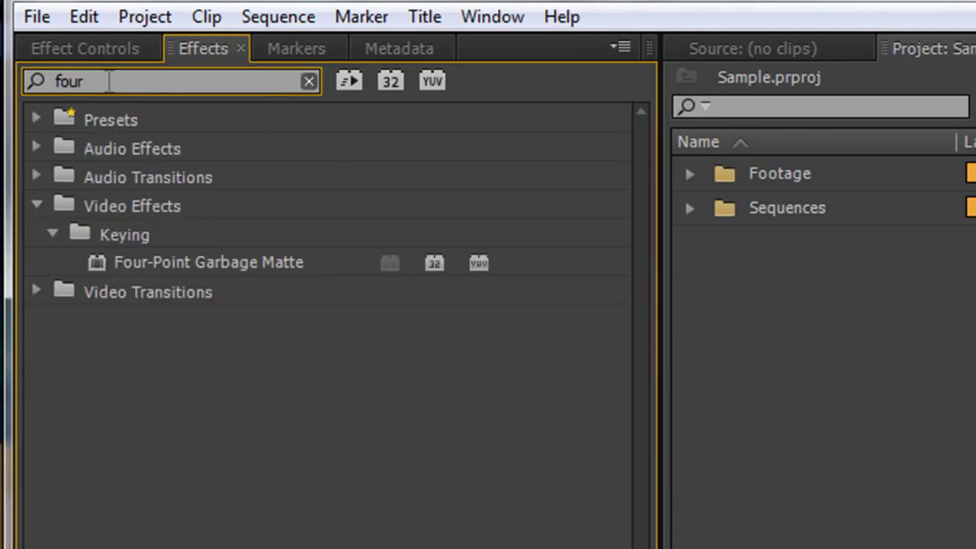
pyautogui.click(129, 263)
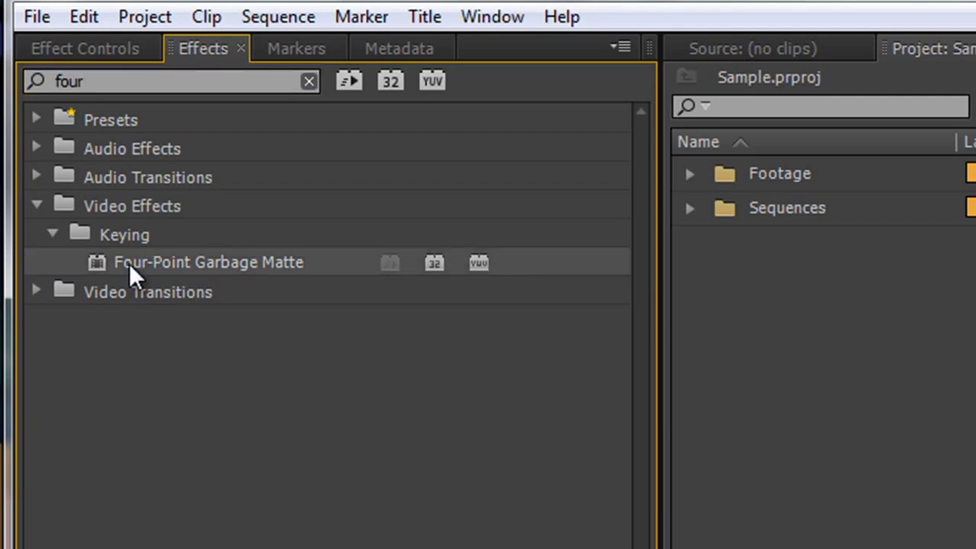
pyautogui.click(76, 46)
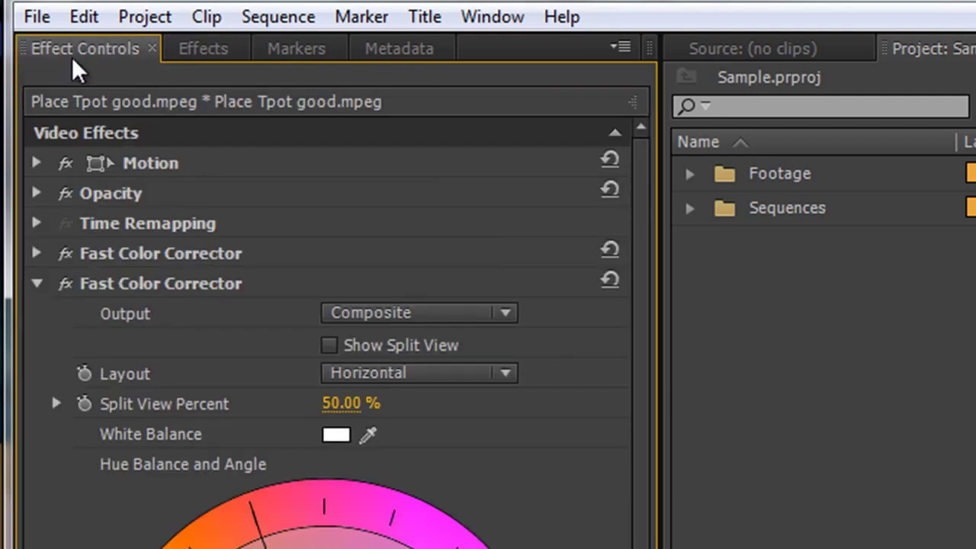
pyautogui.click(35, 282)
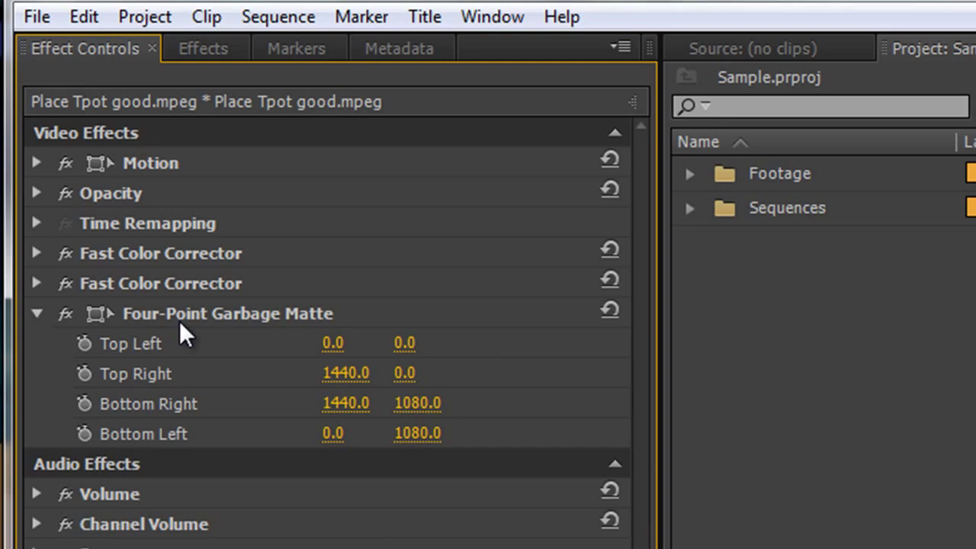
# Pull all four garbage matte corners onto the man's face to isolate a small skin patch.
pyautogui.click(223, 313)
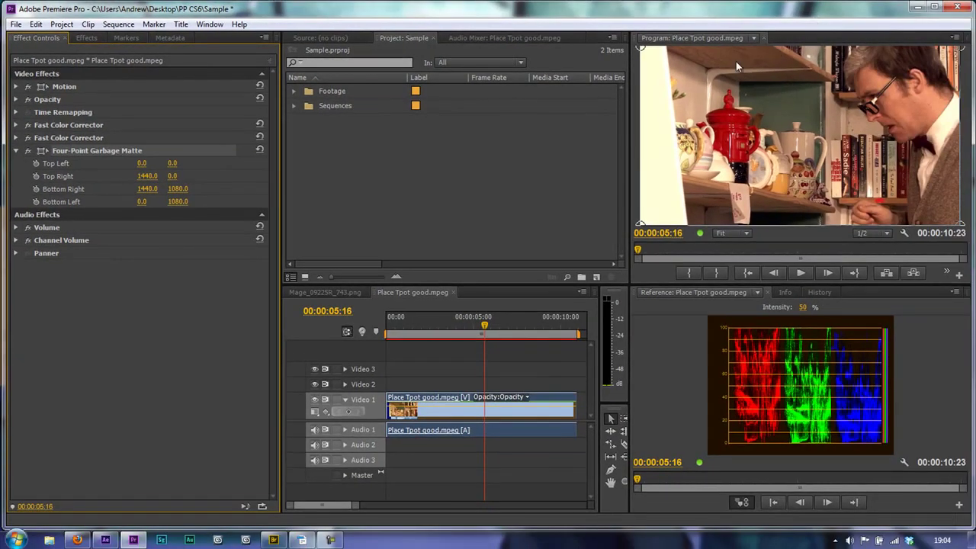
pyautogui.moveTo(641, 48); pyautogui.dragTo(894, 92)
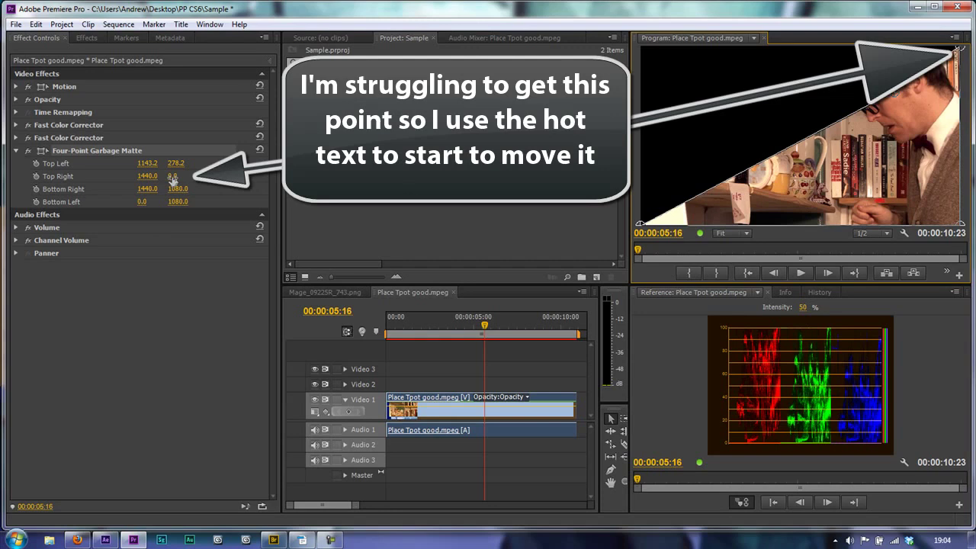
pyautogui.moveTo(173, 176); pyautogui.dragTo(225, 187)
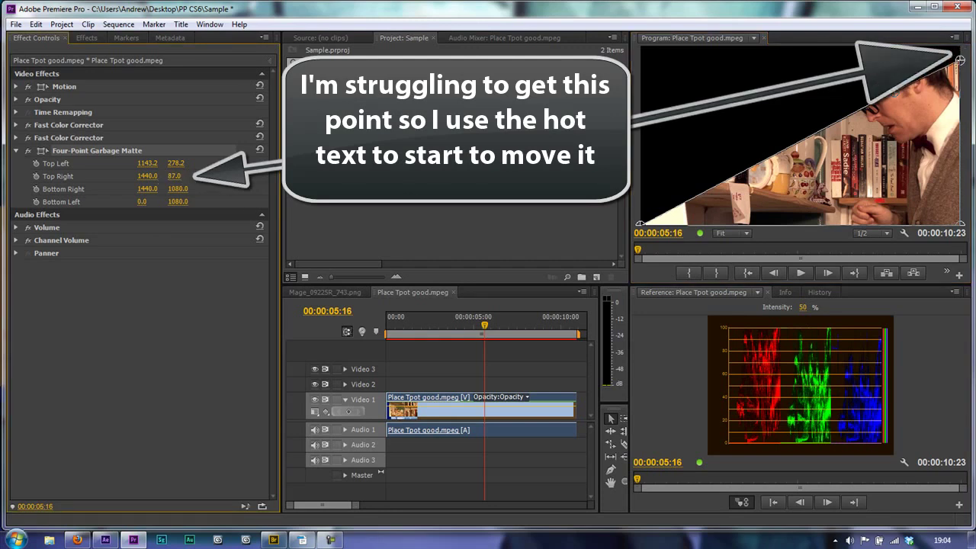
pyautogui.moveTo(959, 59); pyautogui.dragTo(922, 109)
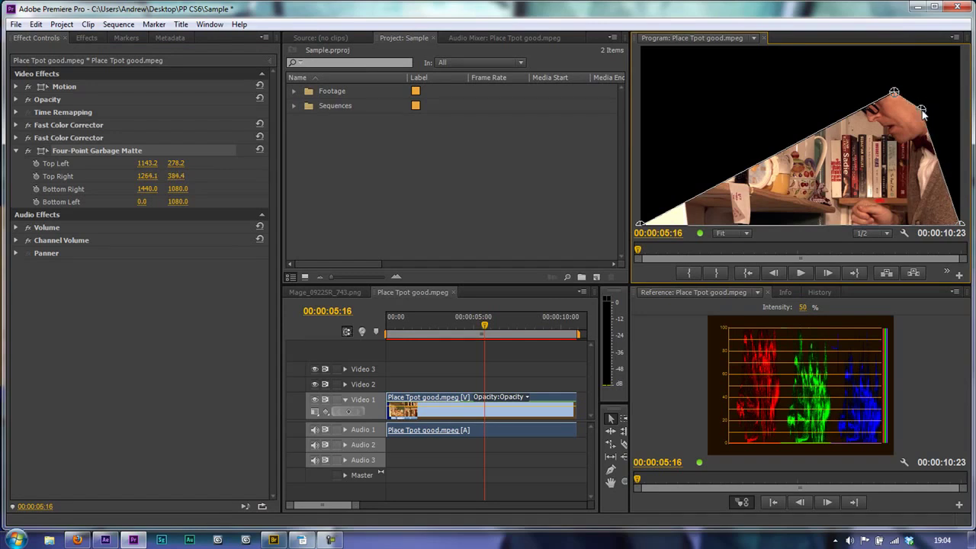
pyautogui.moveTo(961, 227); pyautogui.dragTo(915, 131)
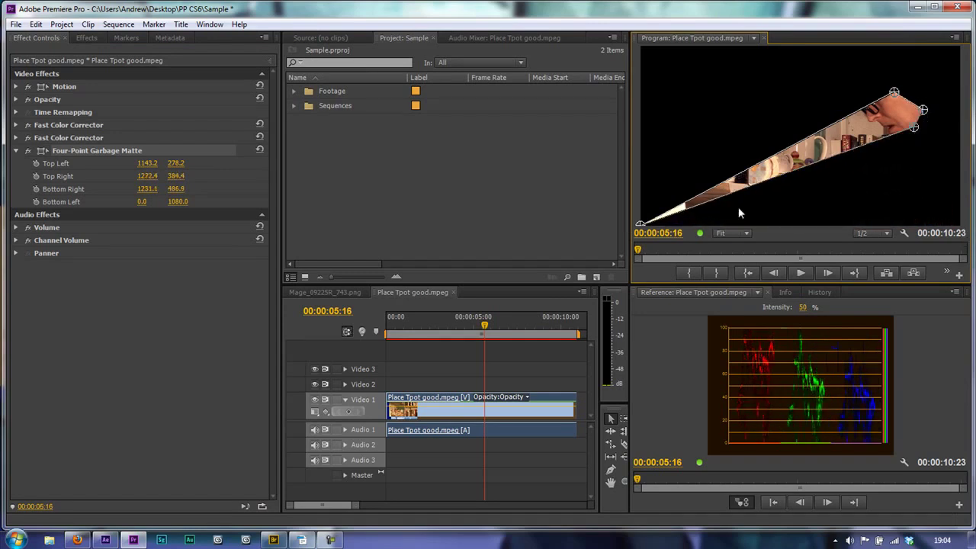
pyautogui.moveTo(640, 224); pyautogui.dragTo(893, 120)
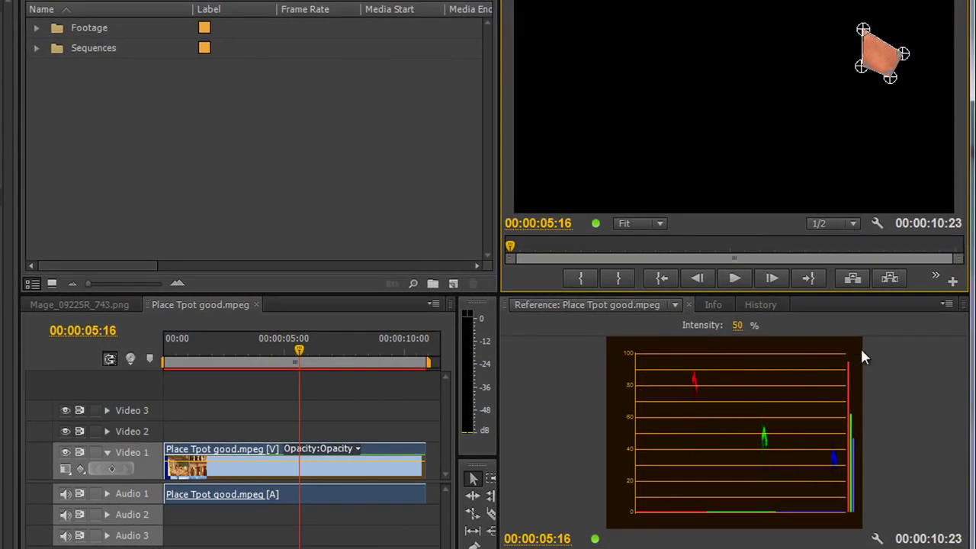
# Switch the Reference monitor display to Vectorscope and widen its panel.
pyautogui.click(947, 304)
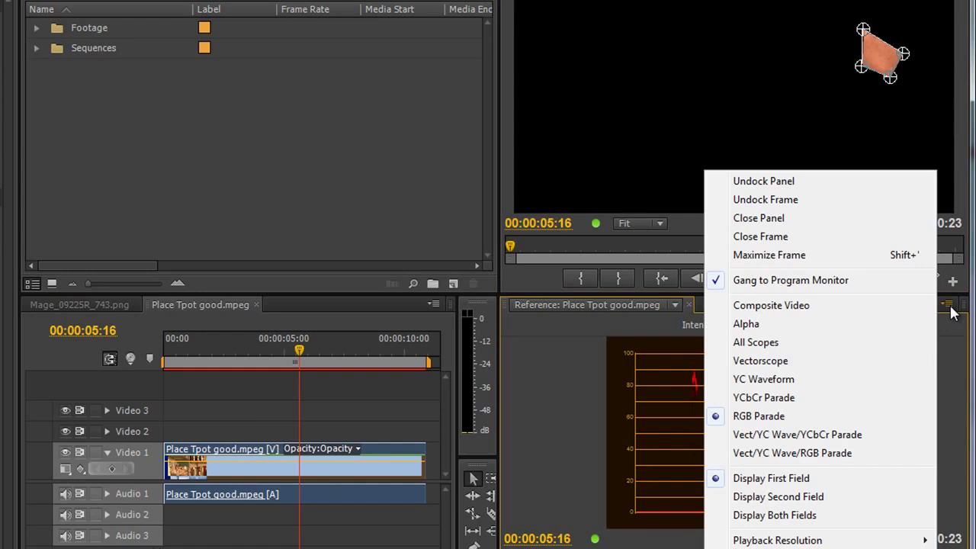
pyautogui.click(770, 360)
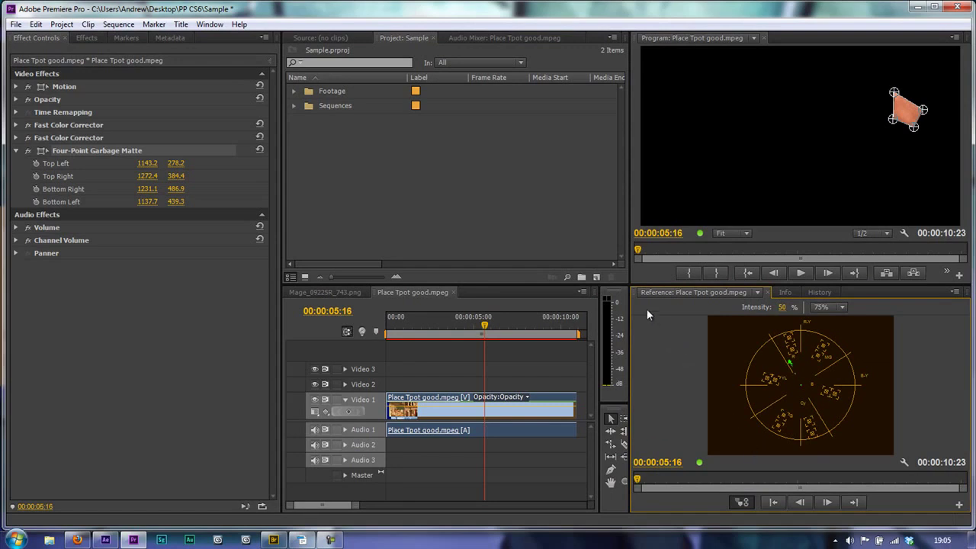
pyautogui.moveTo(629, 283); pyautogui.dragTo(317, 159)
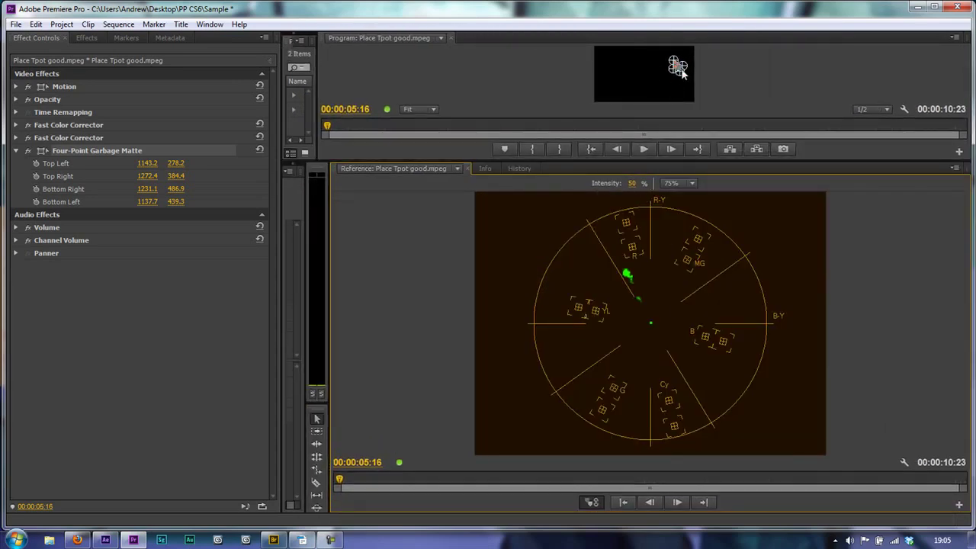
# Set the second Fast Color Corrector's Hue Angle to -6.5° and enlarge the Program monitor.
pyautogui.click(15, 138)
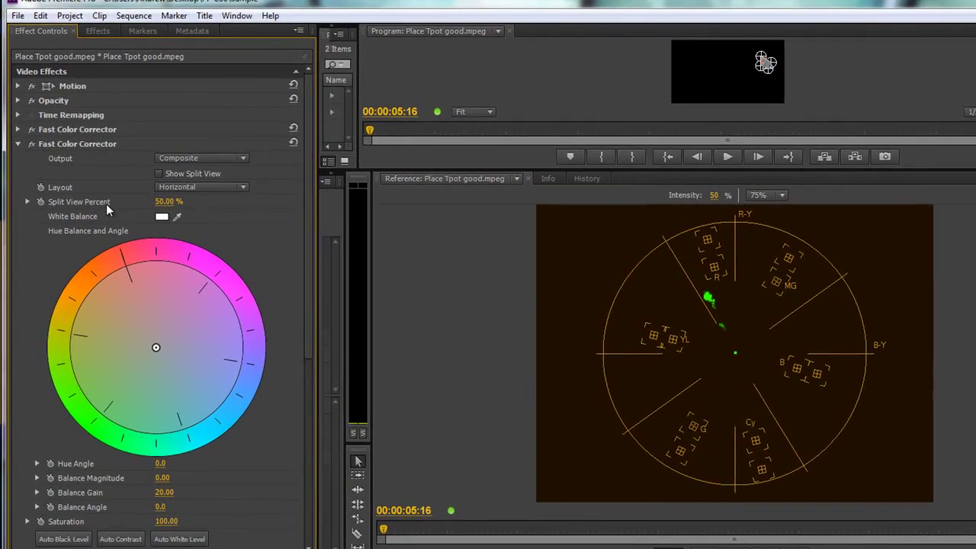
pyautogui.moveTo(306, 183); pyautogui.dragTo(303, 280)
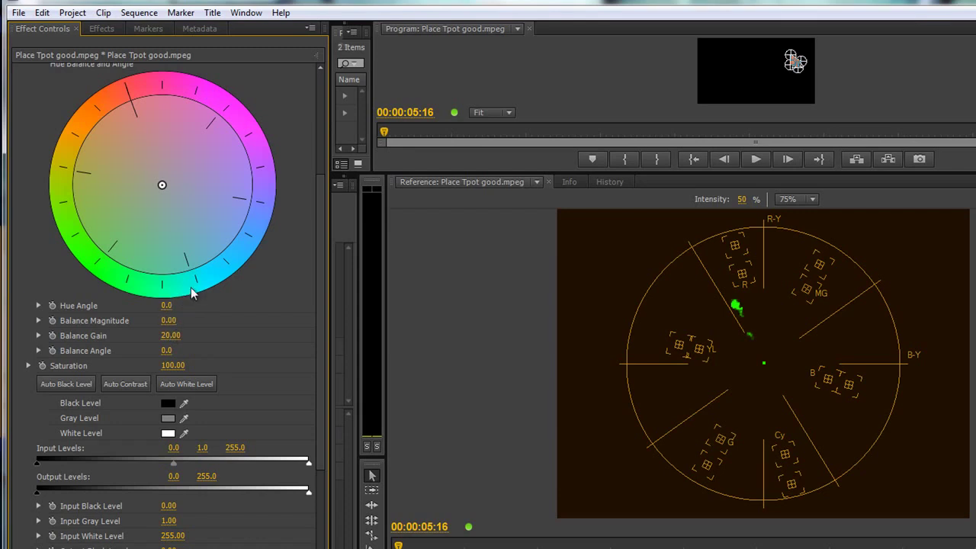
pyautogui.moveTo(204, 286)
pyautogui.mouseDown()
pyautogui.moveTo(191, 282)
pyautogui.moveTo(196, 292)
pyautogui.moveTo(222, 282)
pyautogui.moveTo(178, 292)
pyautogui.moveTo(161, 311)
pyautogui.mouseUp()
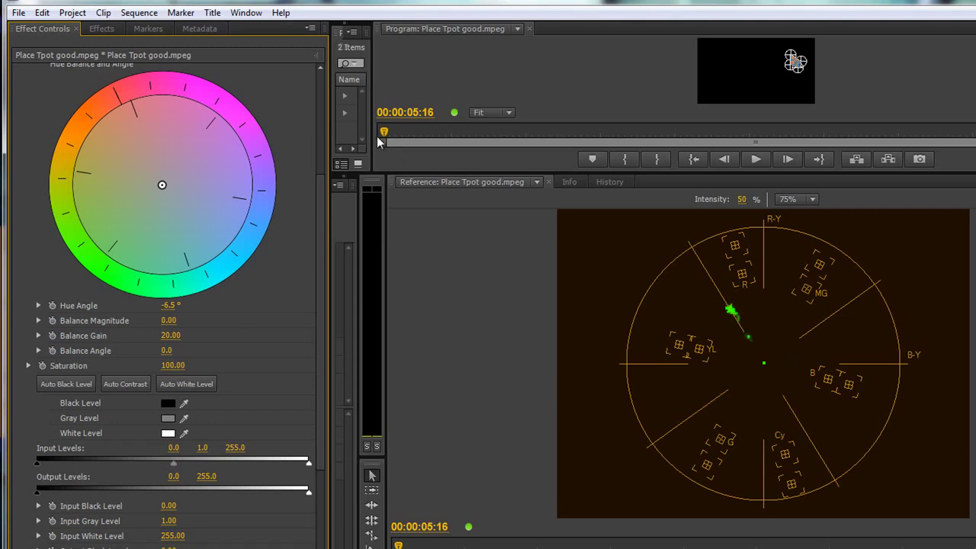
pyautogui.moveTo(371, 186); pyautogui.dragTo(468, 327)
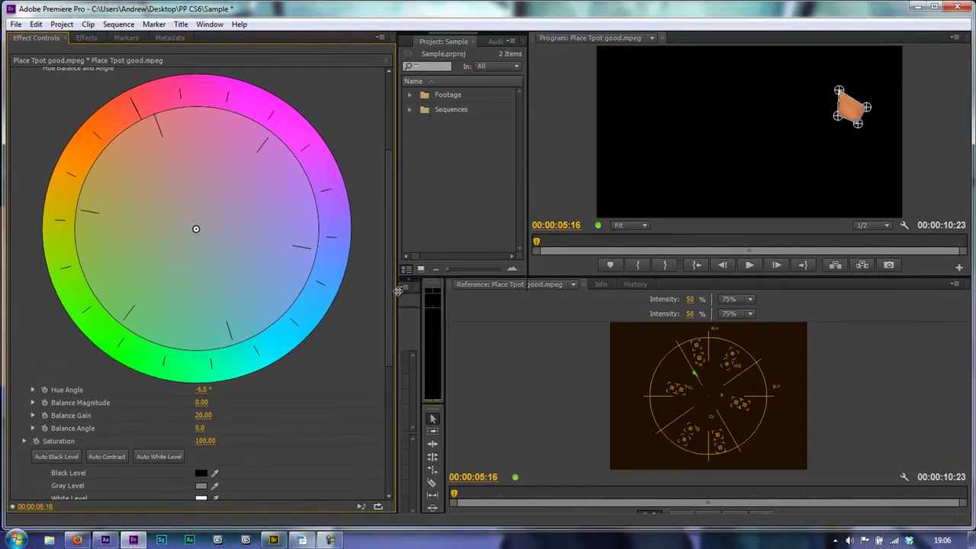
pyautogui.moveTo(398, 290); pyautogui.dragTo(385, 291)
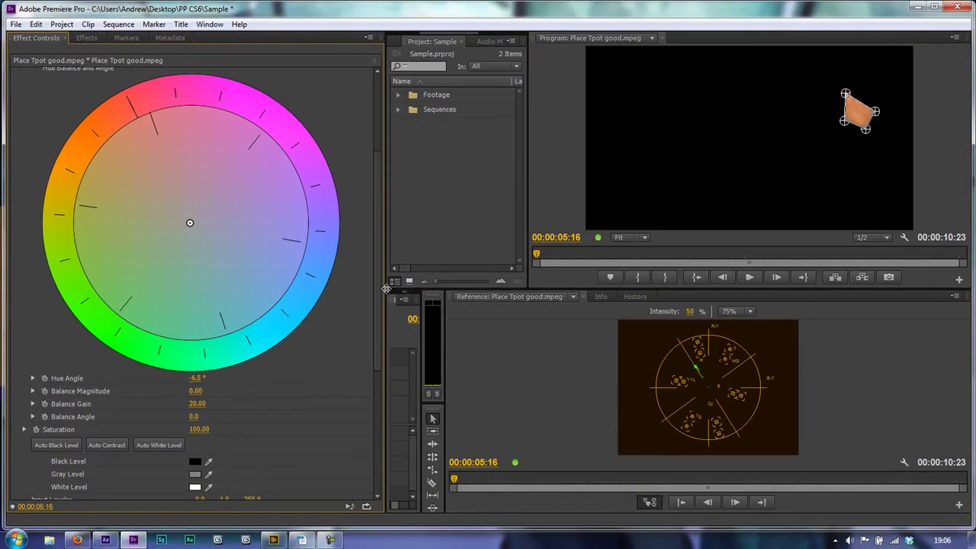
# Collapse the second corrector and disable the Four-Point Garbage Matte to show the full frame.
pyautogui.scroll(5, 35, 104)
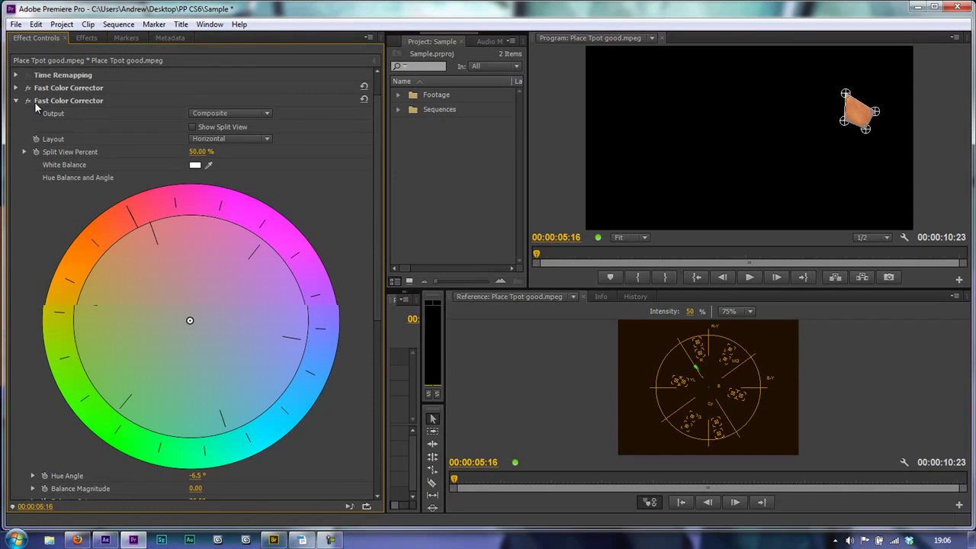
pyautogui.click(15, 113)
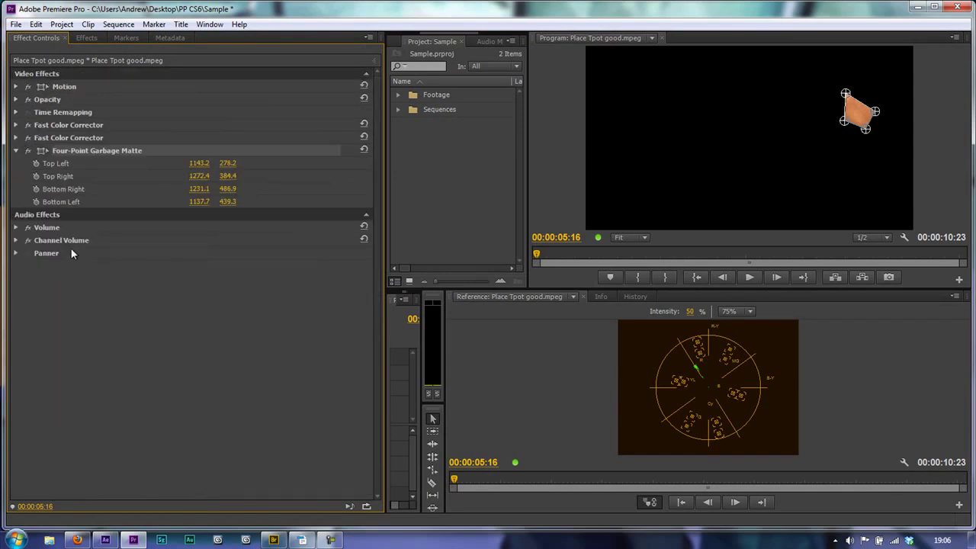
pyautogui.click(28, 151)
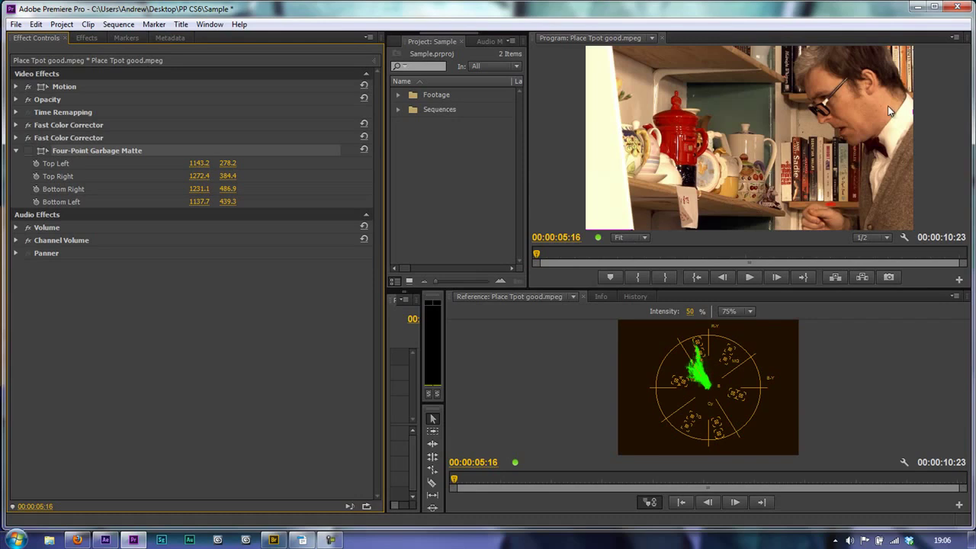
pyautogui.moveTo(532, 289); pyautogui.dragTo(500, 299)
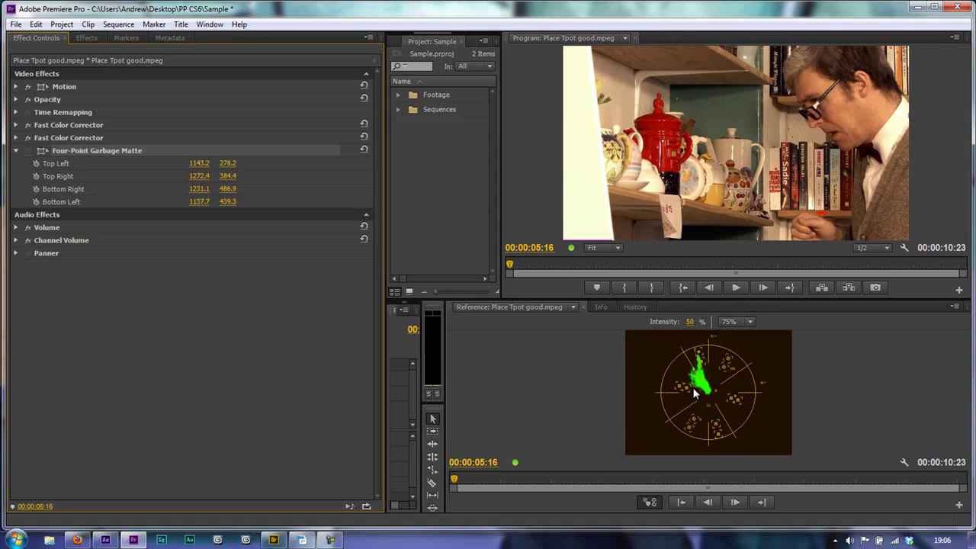
# Bypass each Fast Color Corrector and restore it to compare, leaving the second one expanded.
pyautogui.click(28, 139)
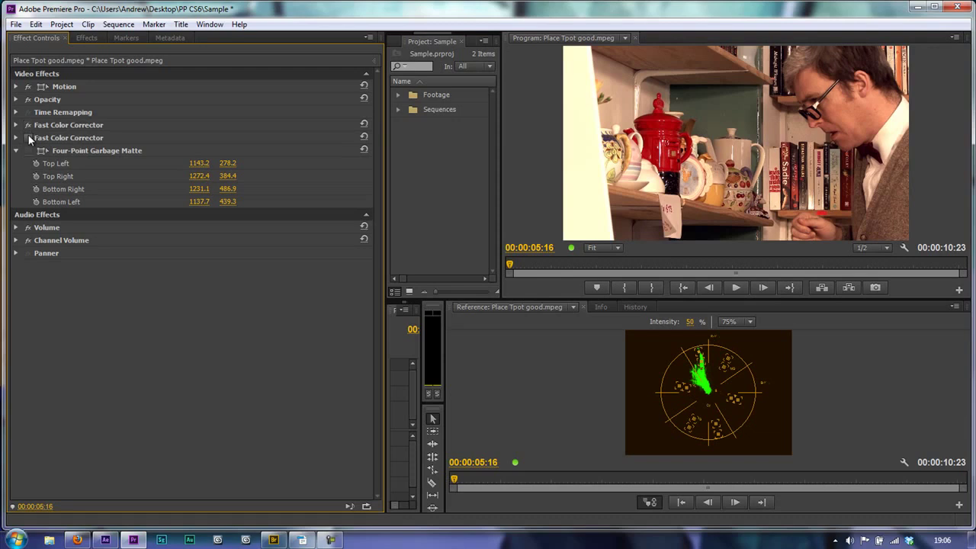
pyautogui.click(27, 137)
pyautogui.click(28, 124)
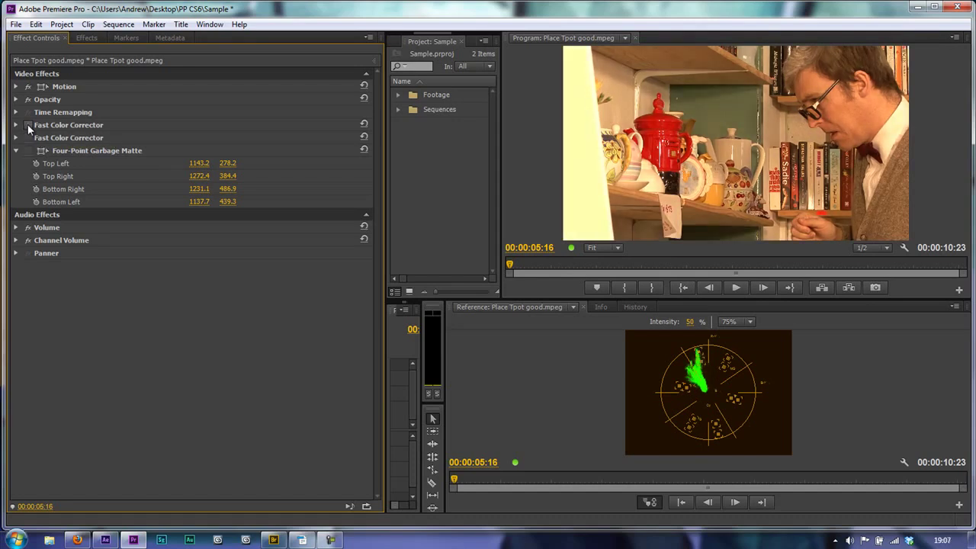
pyautogui.click(28, 125)
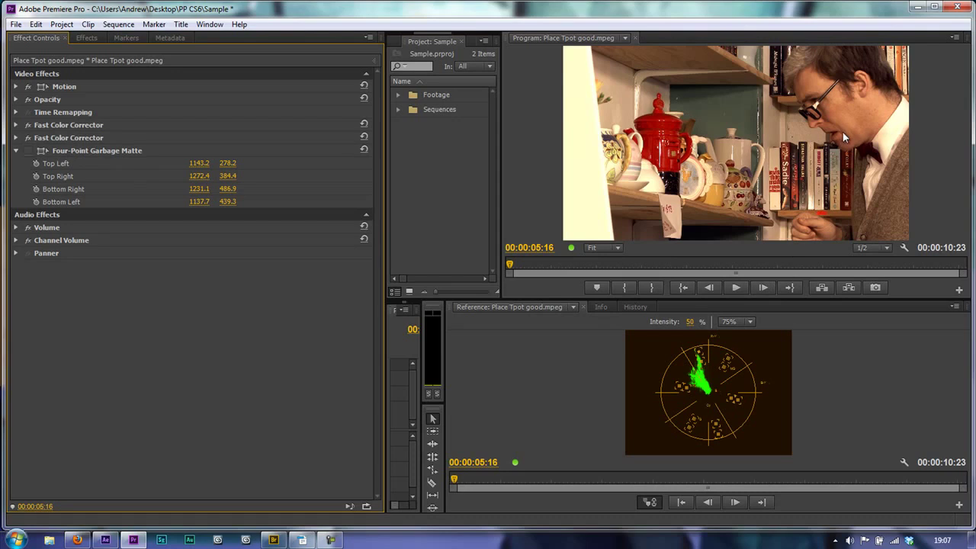
pyautogui.click(16, 137)
pyautogui.scroll(-4, 290, 267)
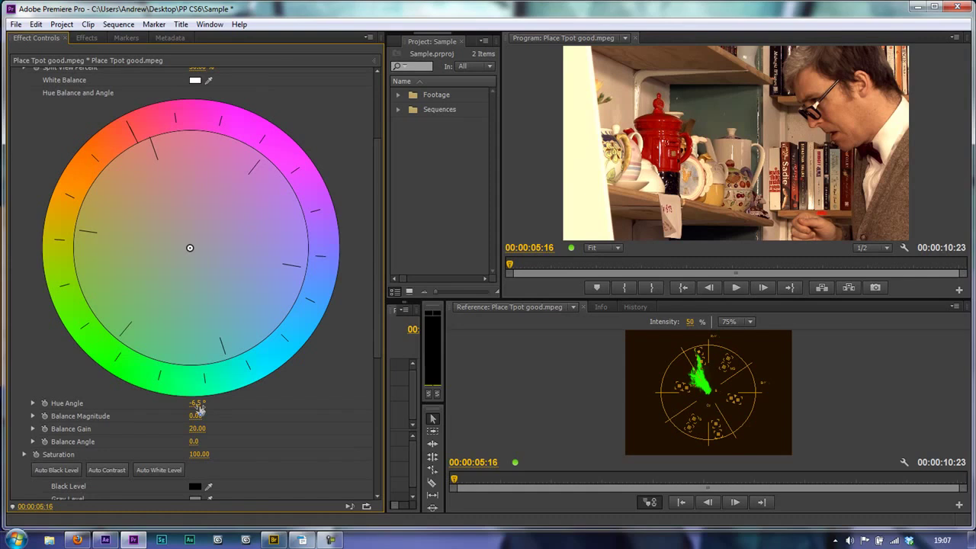
# Scrub the second Fast Color Corrector's Hue Angle from -6.5° back to -3.5°.
pyautogui.moveTo(206, 410); pyautogui.dragTo(221, 409)
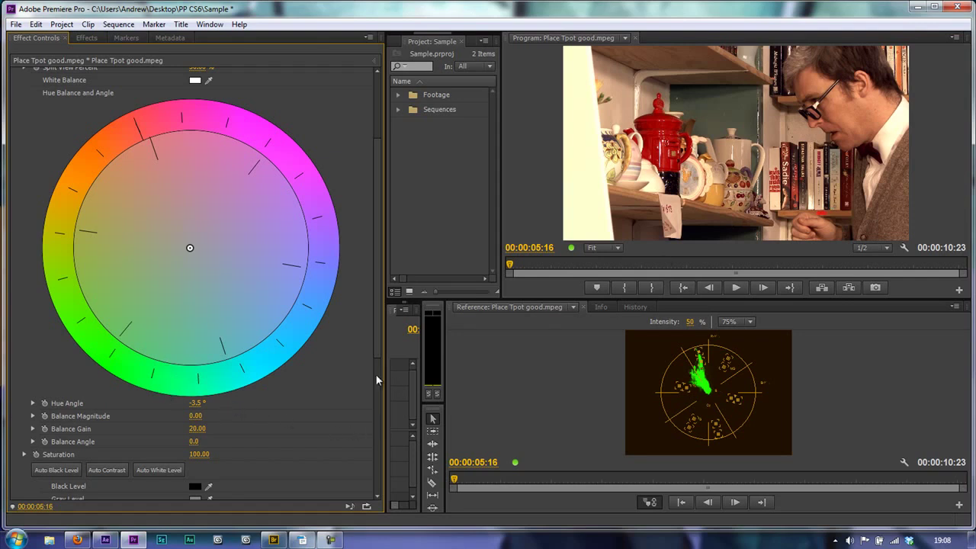
pyautogui.scroll(-2, 336, 374)
pyautogui.scroll(-6, 336, 374)
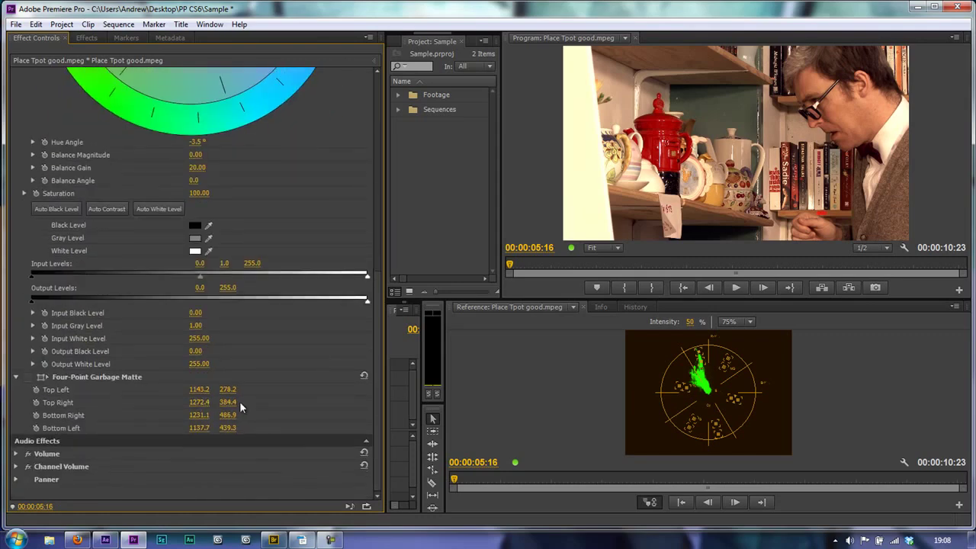
# With the garbage matte left off, step to 00:00:05:19 and maximize the vectorscope.
pyautogui.click(28, 376)
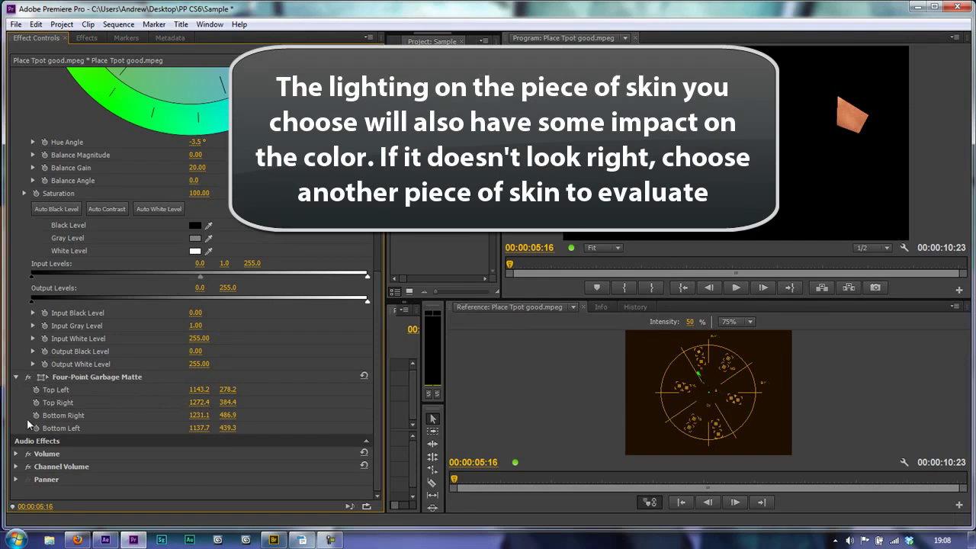
pyautogui.click(28, 377)
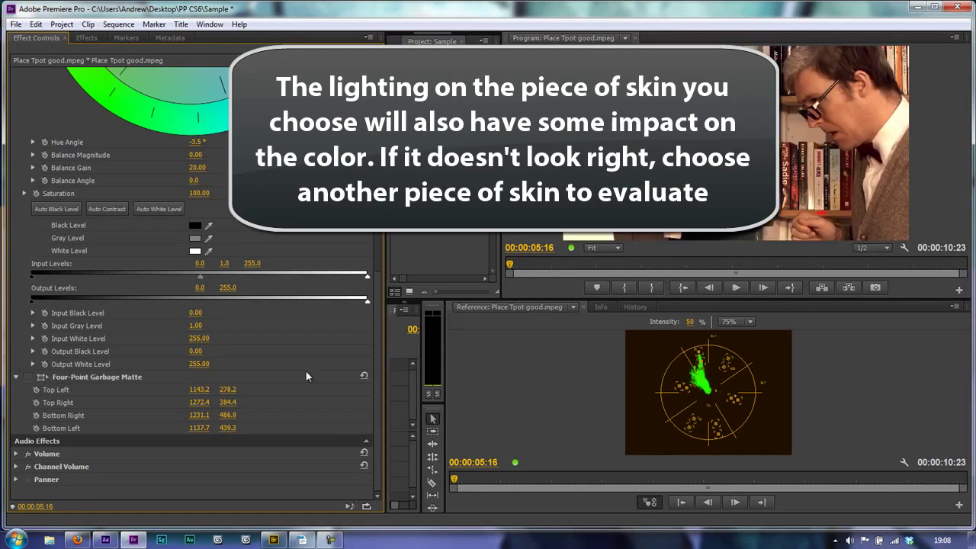
pyautogui.press('Right')
pyautogui.press('Right')
pyautogui.press('Right')
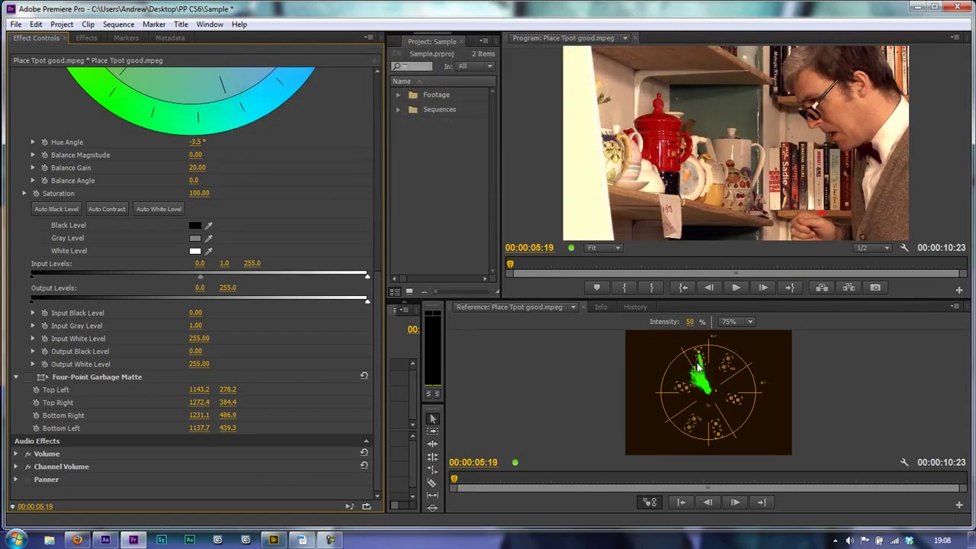
pyautogui.press('`')
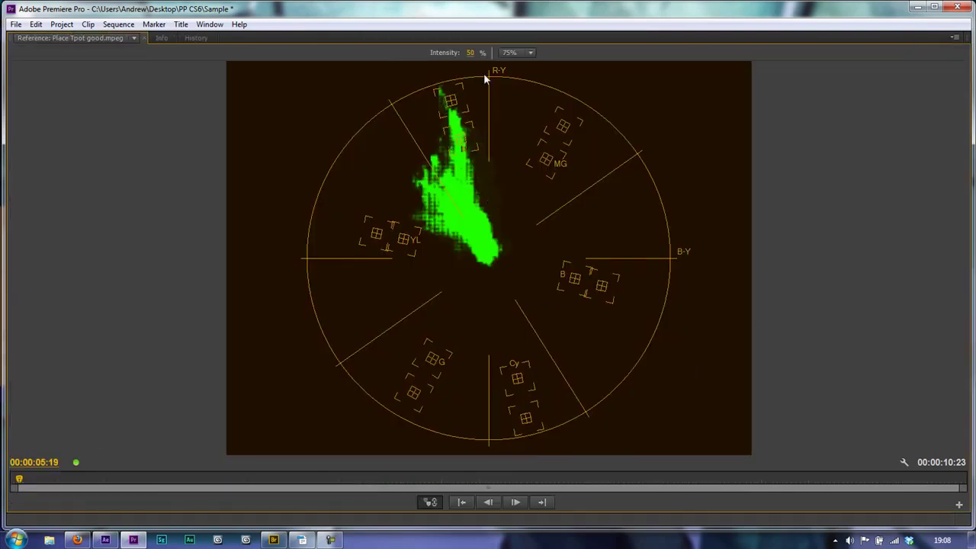
# View the vectorscope at 100%, set it back to 75%, then restore the full editing workspace.
pyautogui.click(525, 54)
pyautogui.click(525, 65)
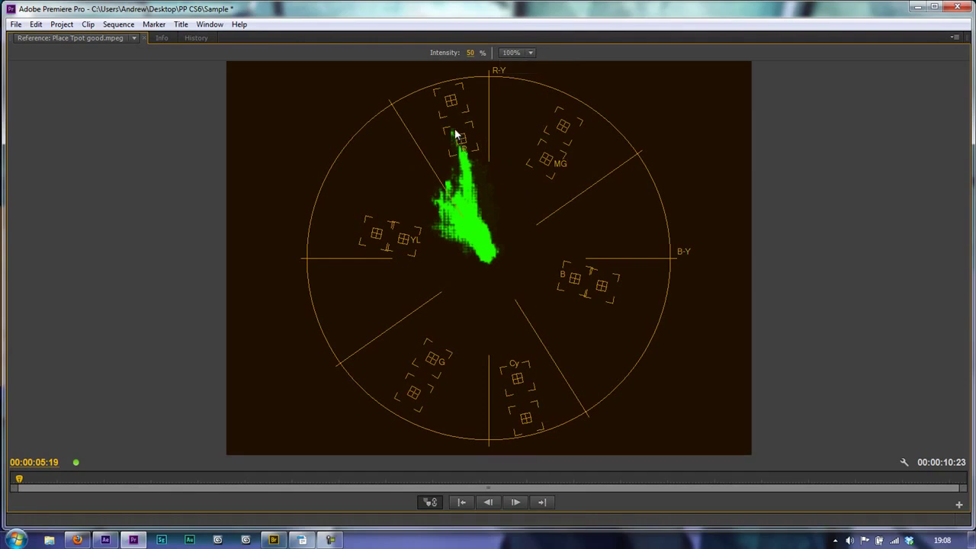
pyautogui.click(530, 53)
pyautogui.click(524, 80)
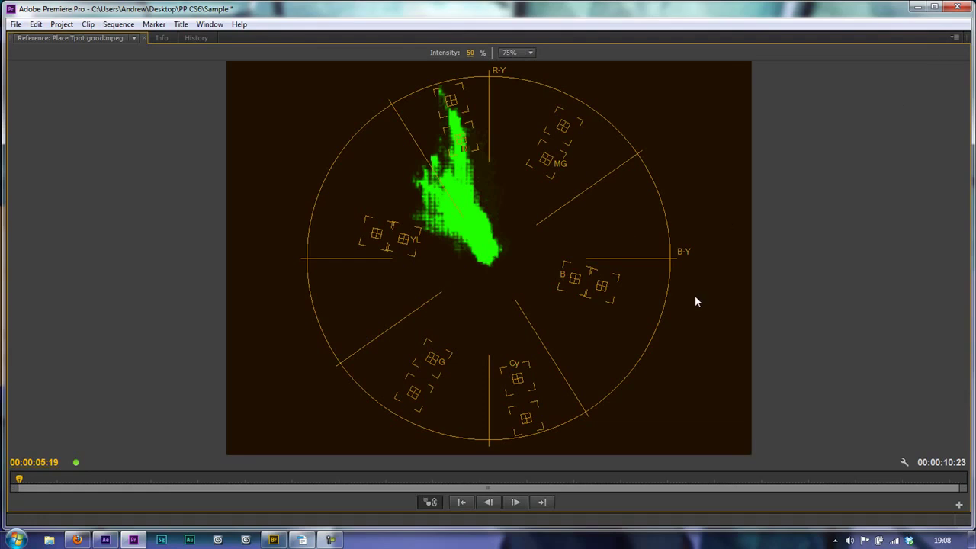
pyautogui.press('`')
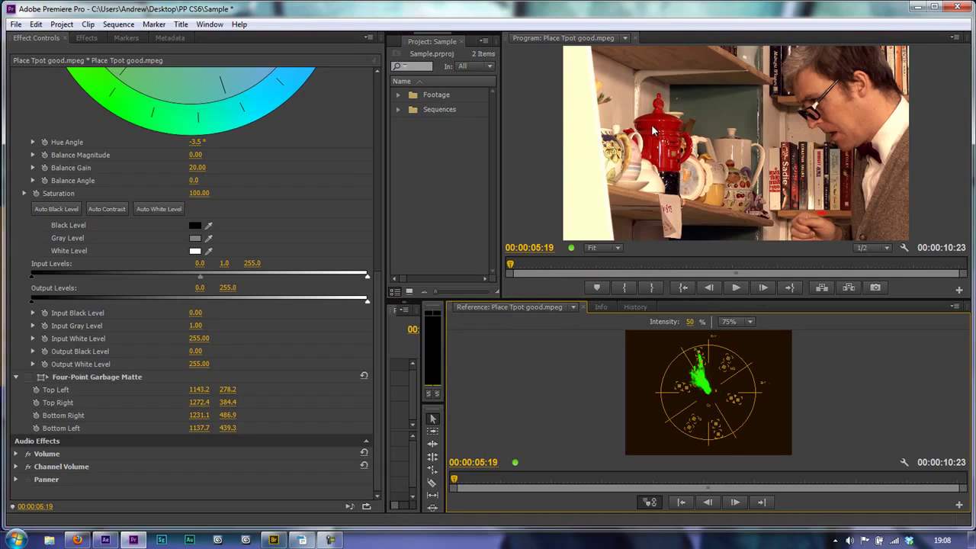